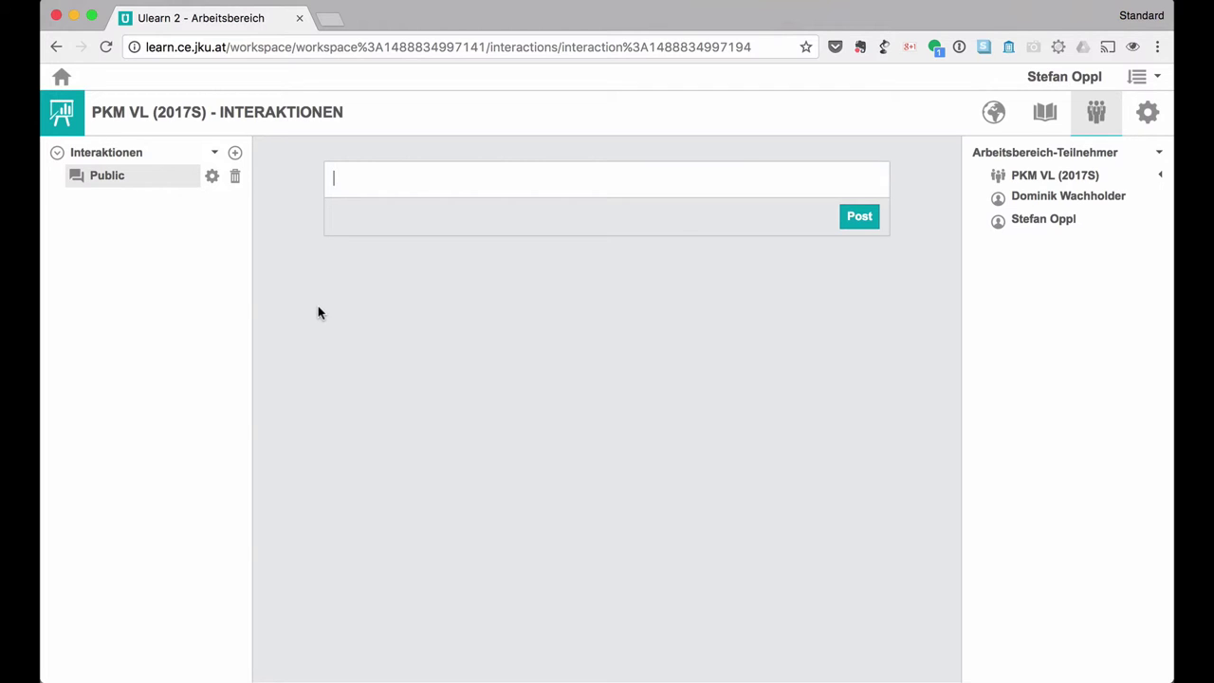
Create a new interaction named Test with neither Geschlossen nor Öffentlich enabled
click(235, 154)
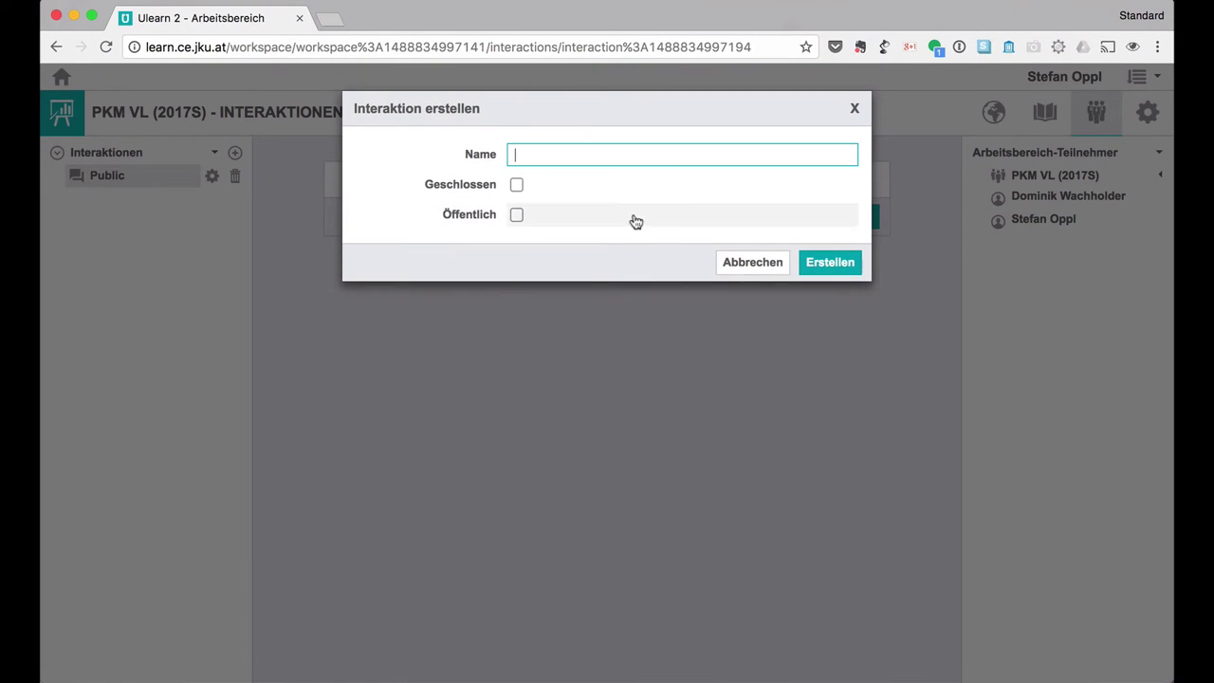
text(Test)
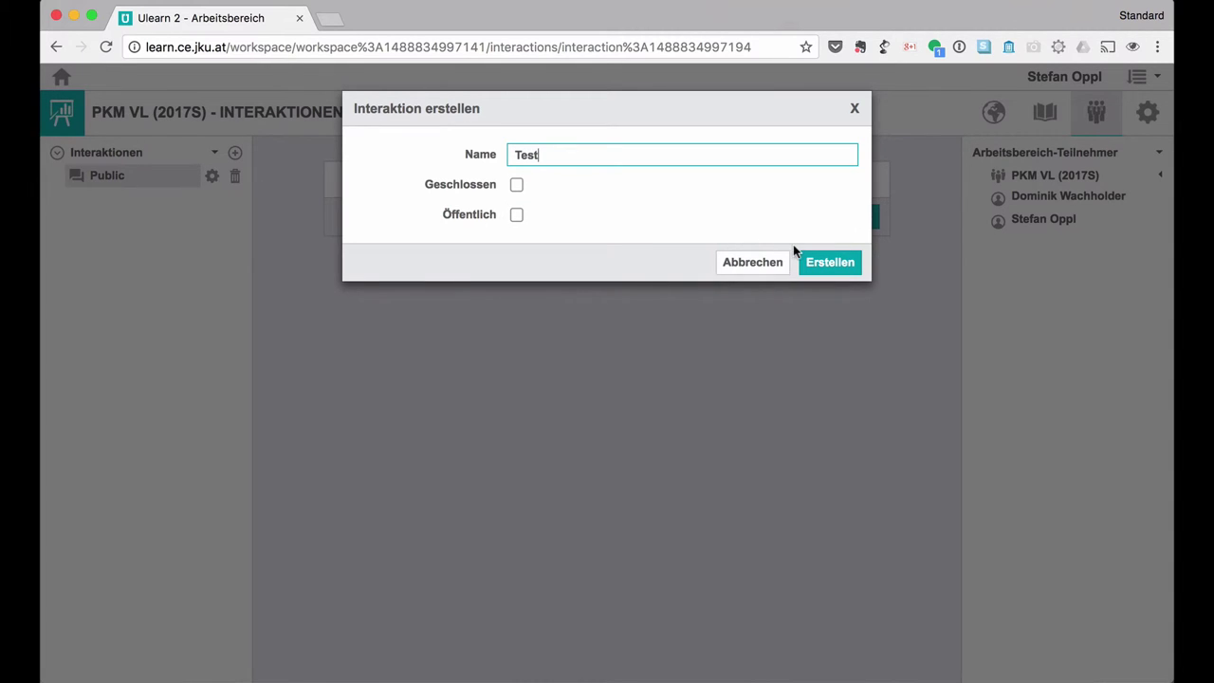
click(827, 266)
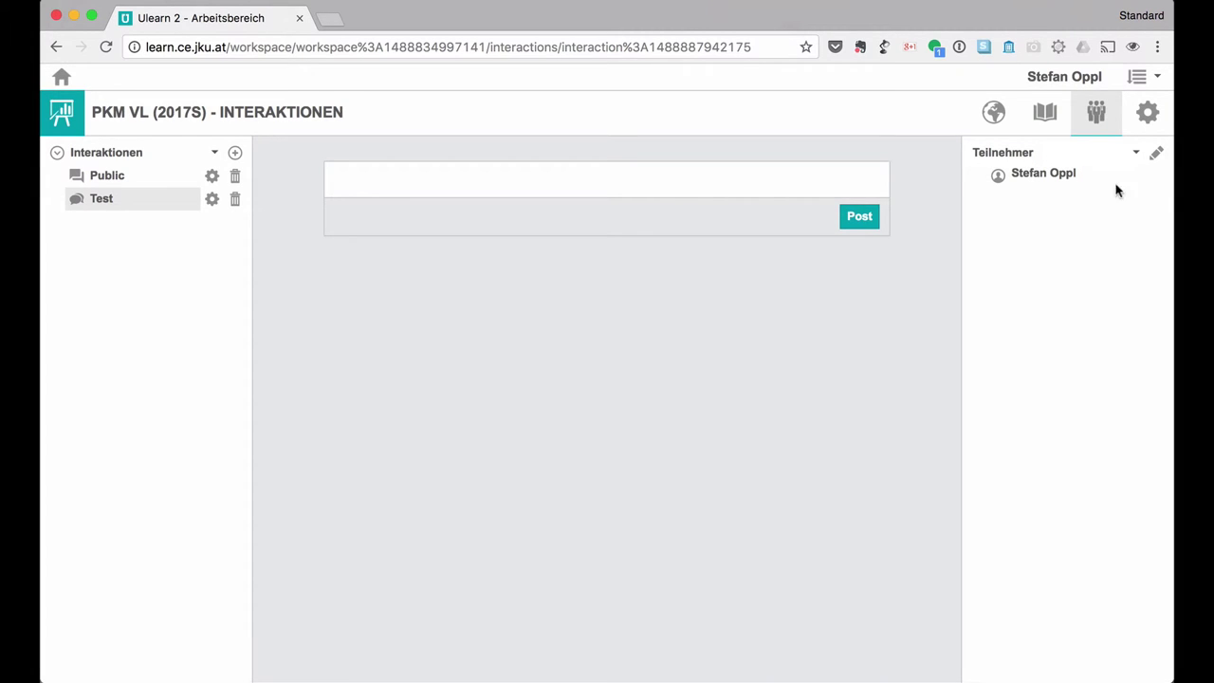
Add the other individually listed workspace member to the Test interaction as Teilnehmer, leaving the PKM VL (2017S) group unselected, and save
click(1158, 154)
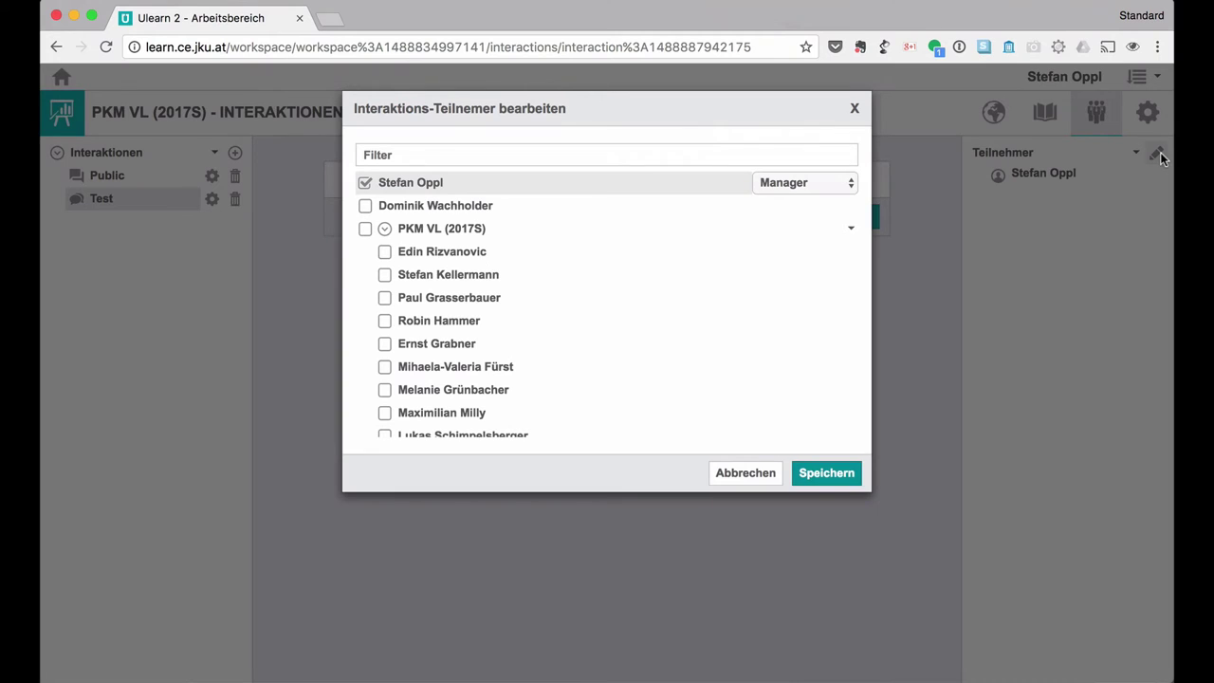
click(365, 207)
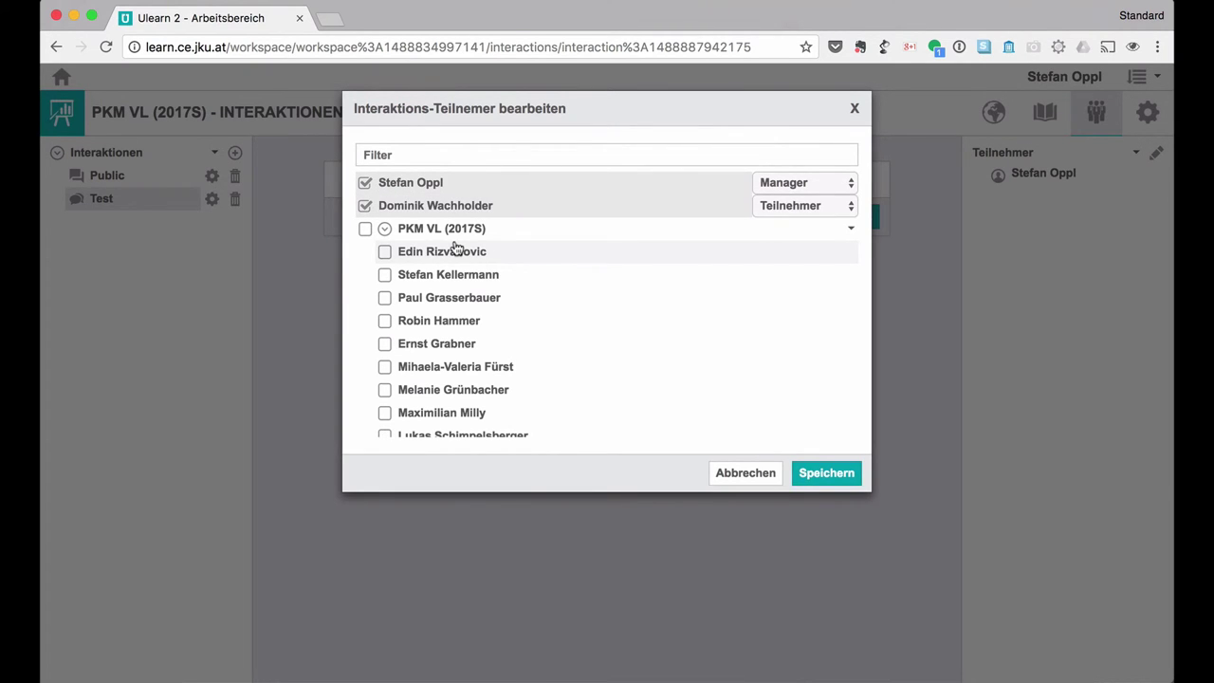
scroll(404, 367, down, 2)
scroll(407, 323, up, 2)
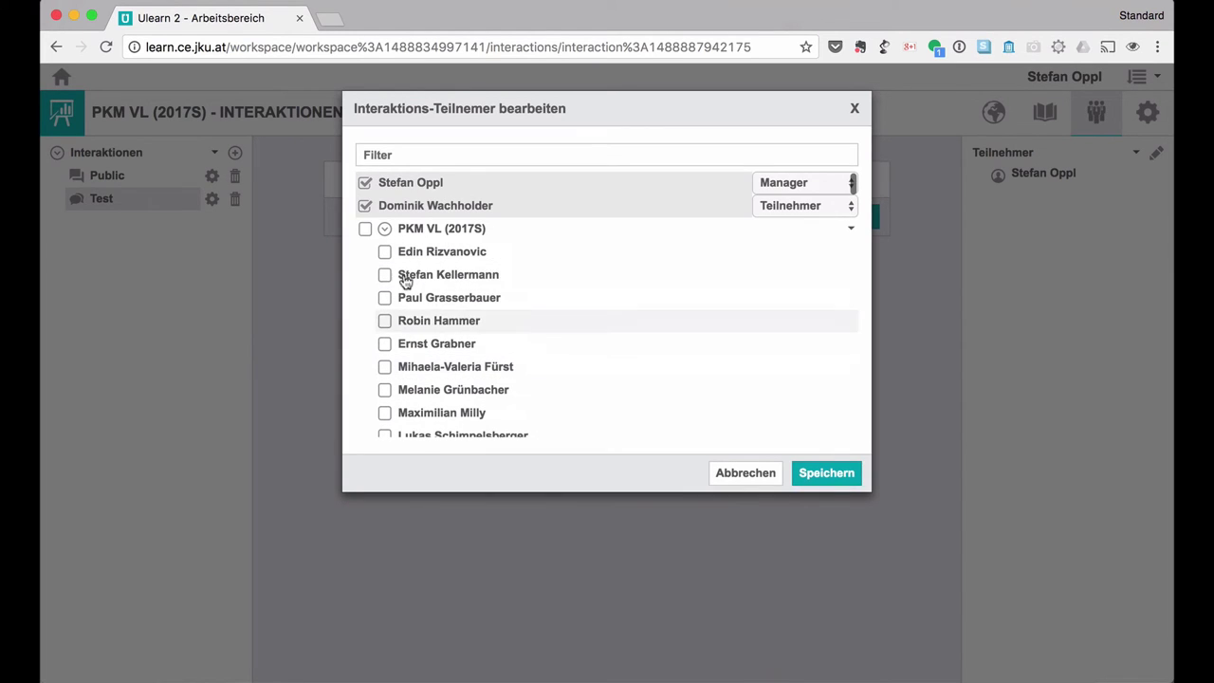
click(365, 229)
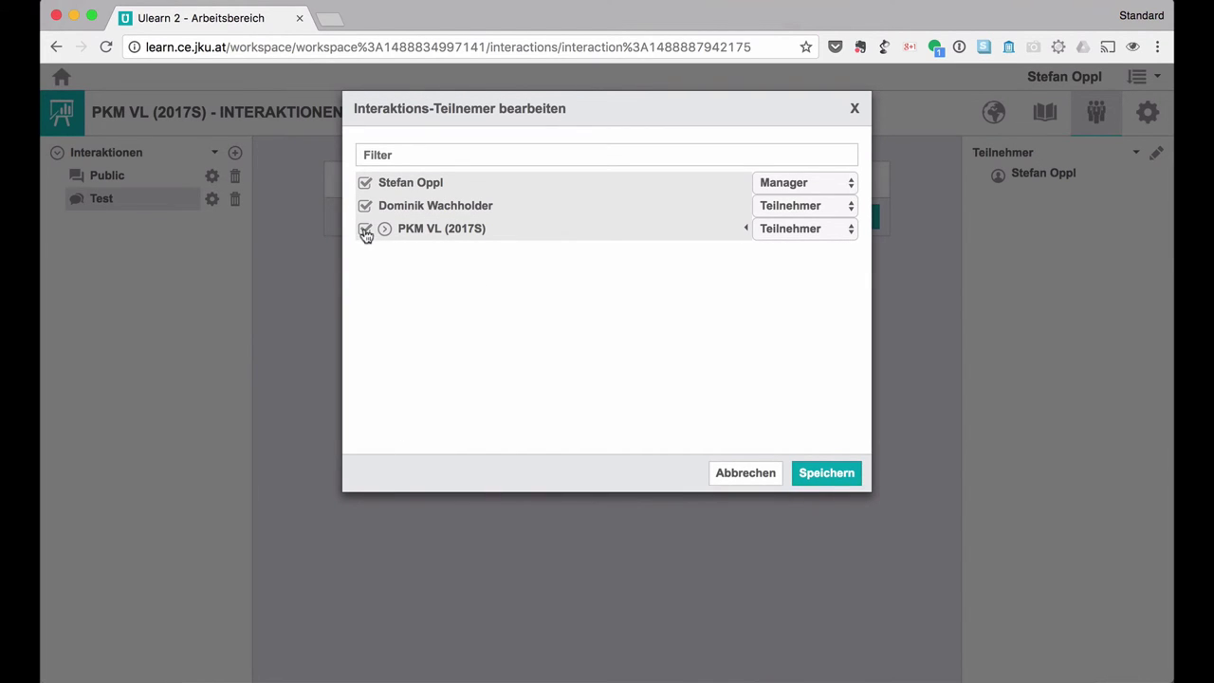
click(365, 233)
click(383, 232)
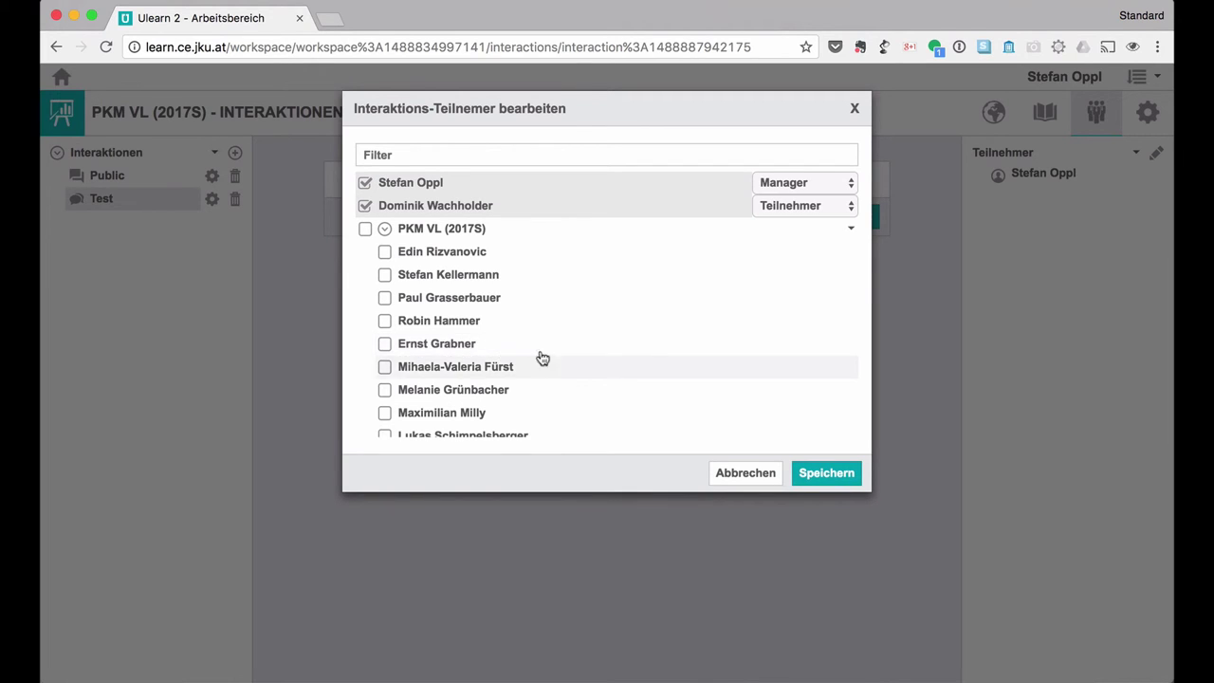
click(831, 474)
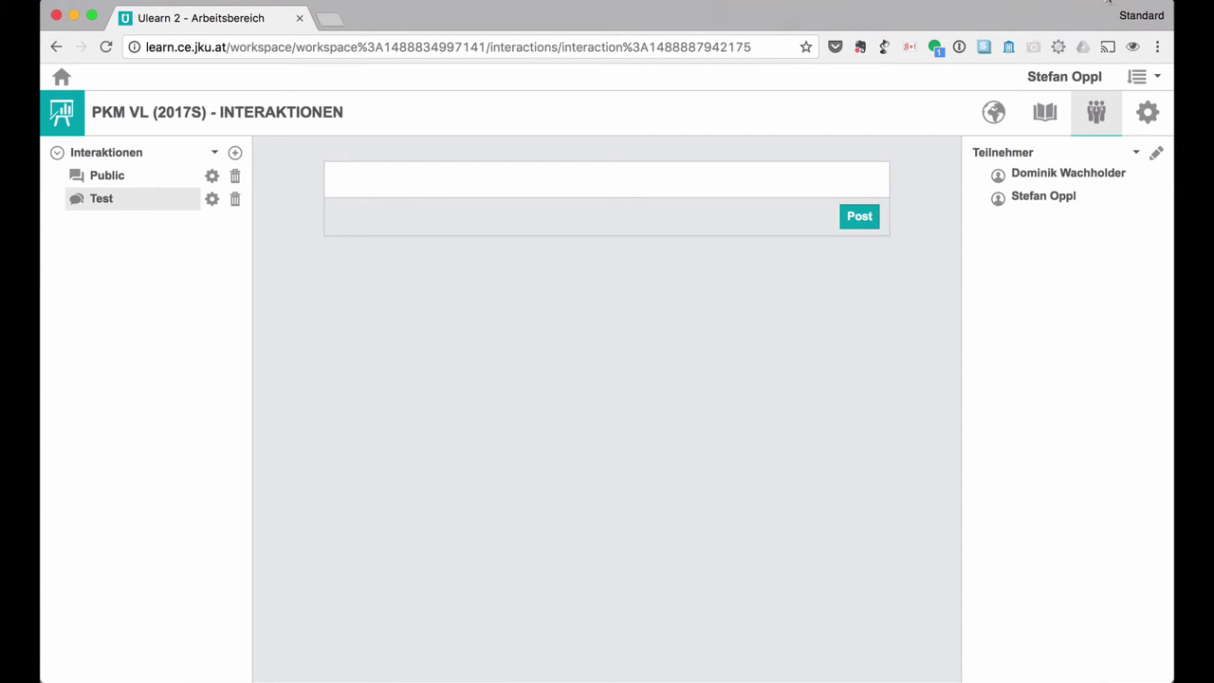
Publish a post with the text "Test" in the Test interaction
click(451, 197)
text(Test)
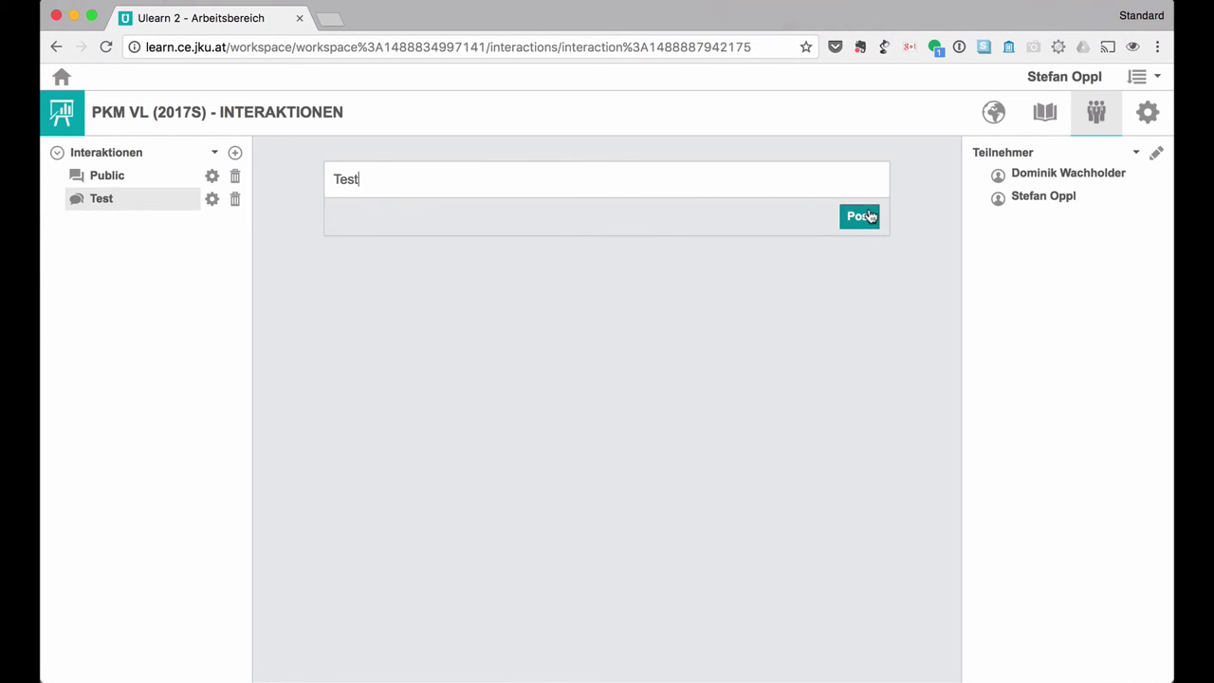
click(867, 215)
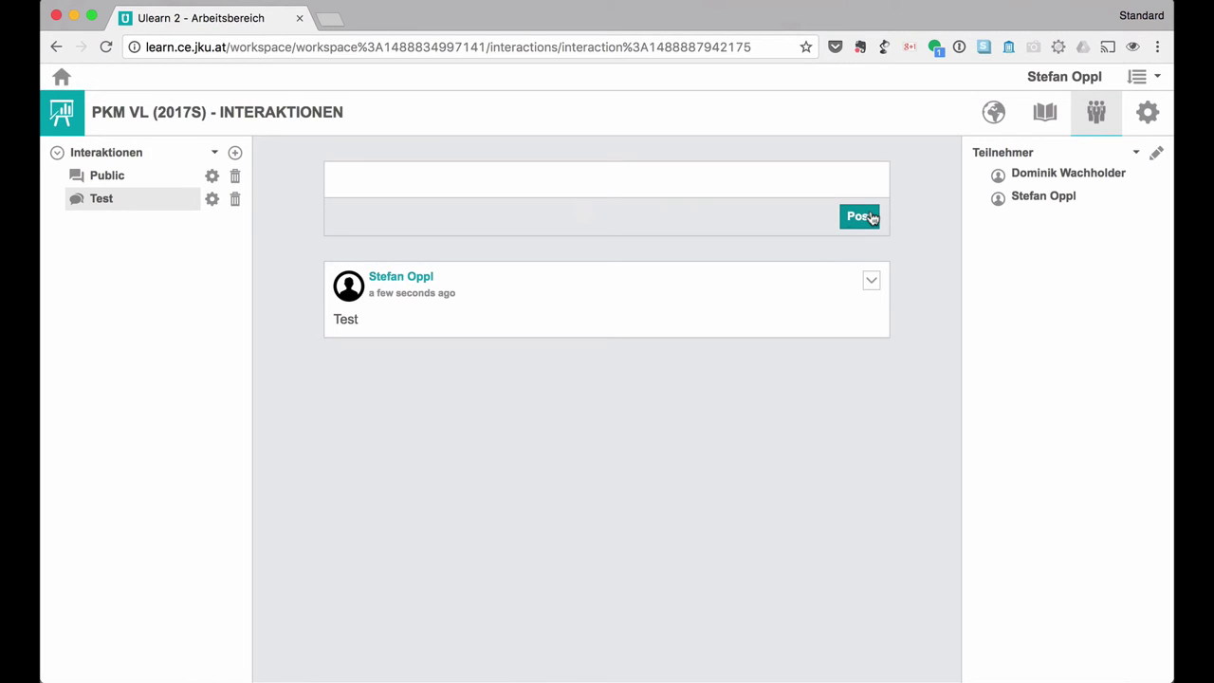
Examine the "Test" post's available actions and its sharing targets without sharing it
click(874, 283)
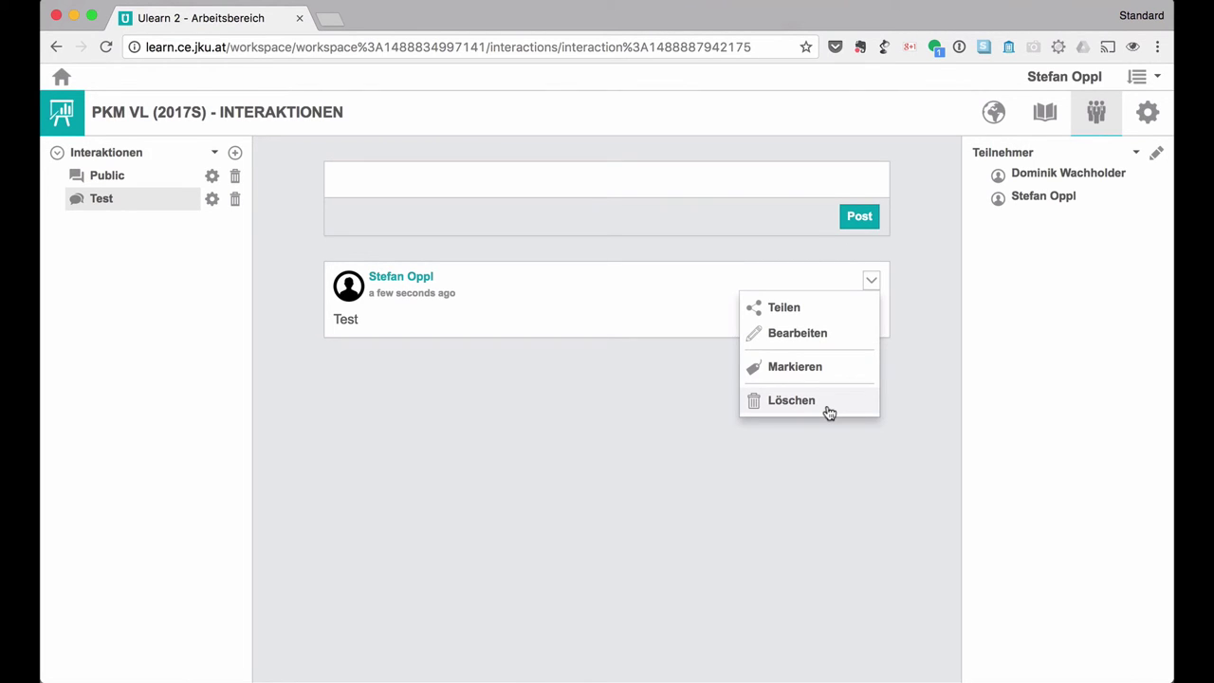
click(787, 311)
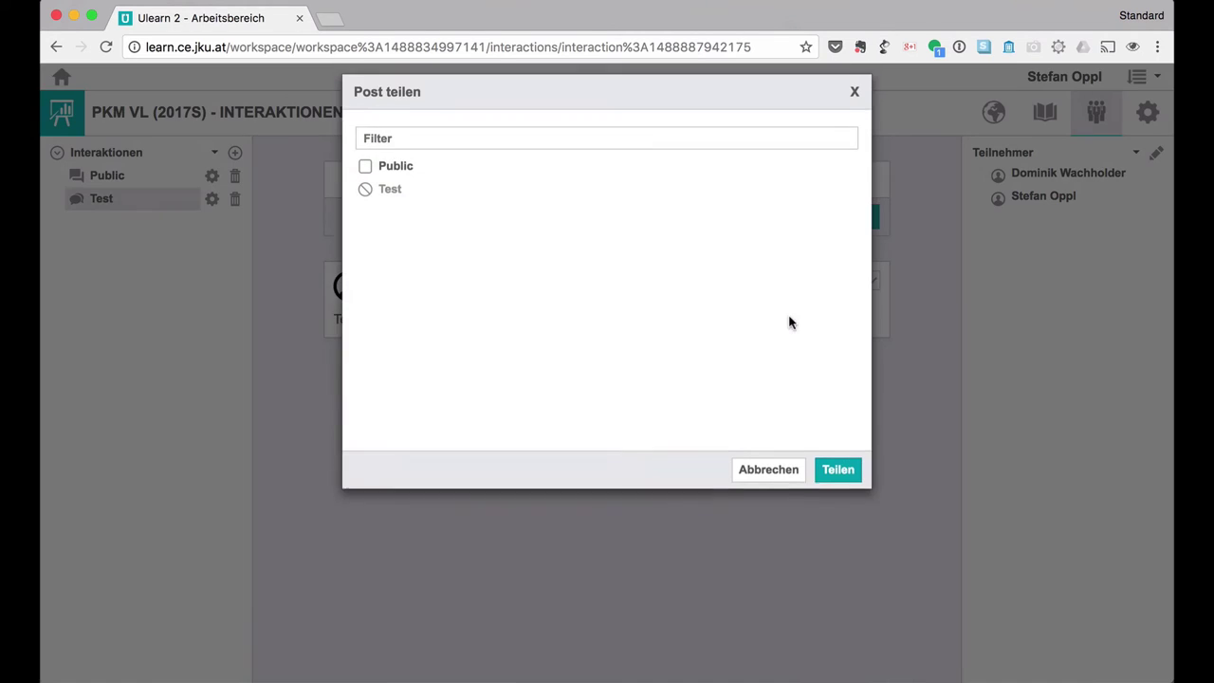
click(752, 481)
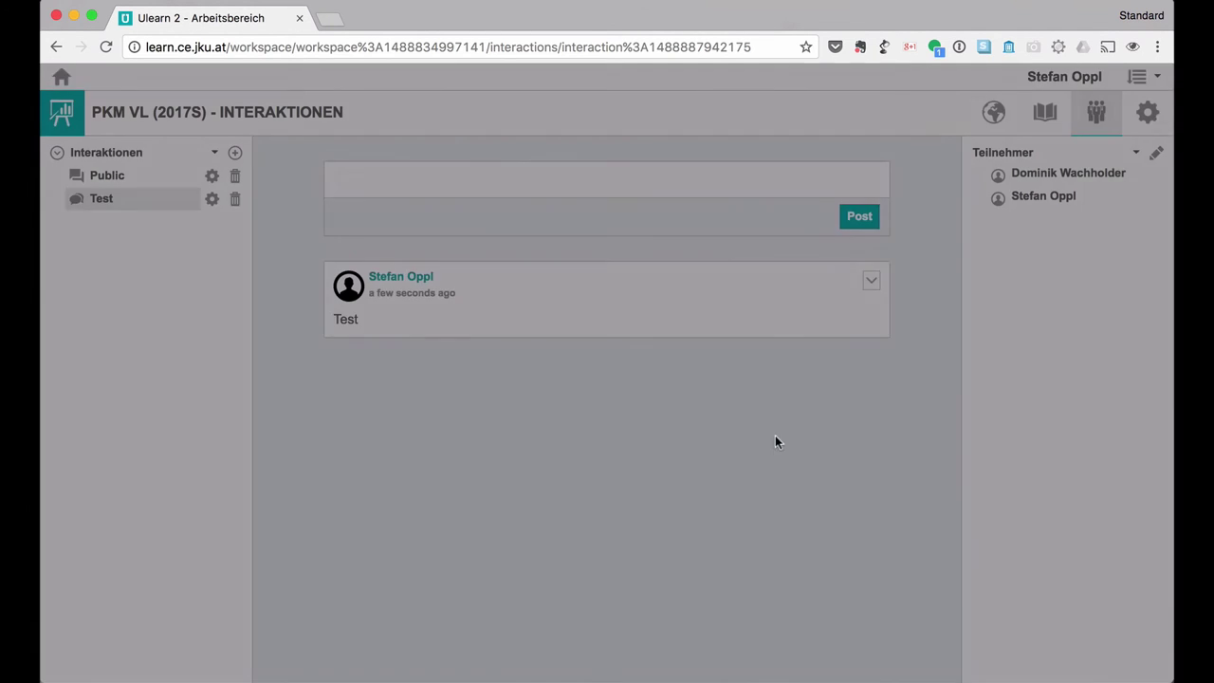
click(871, 286)
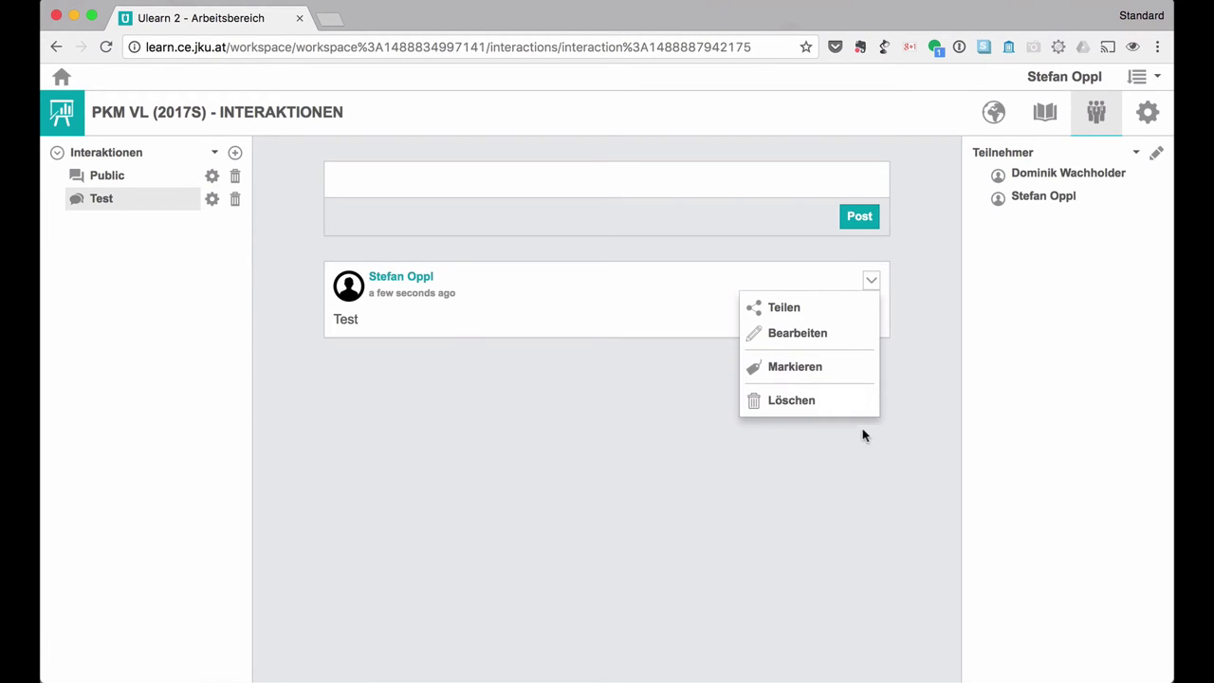
click(872, 282)
View Gesammelte Inhalte among the workspace's Unterlagen
click(1045, 126)
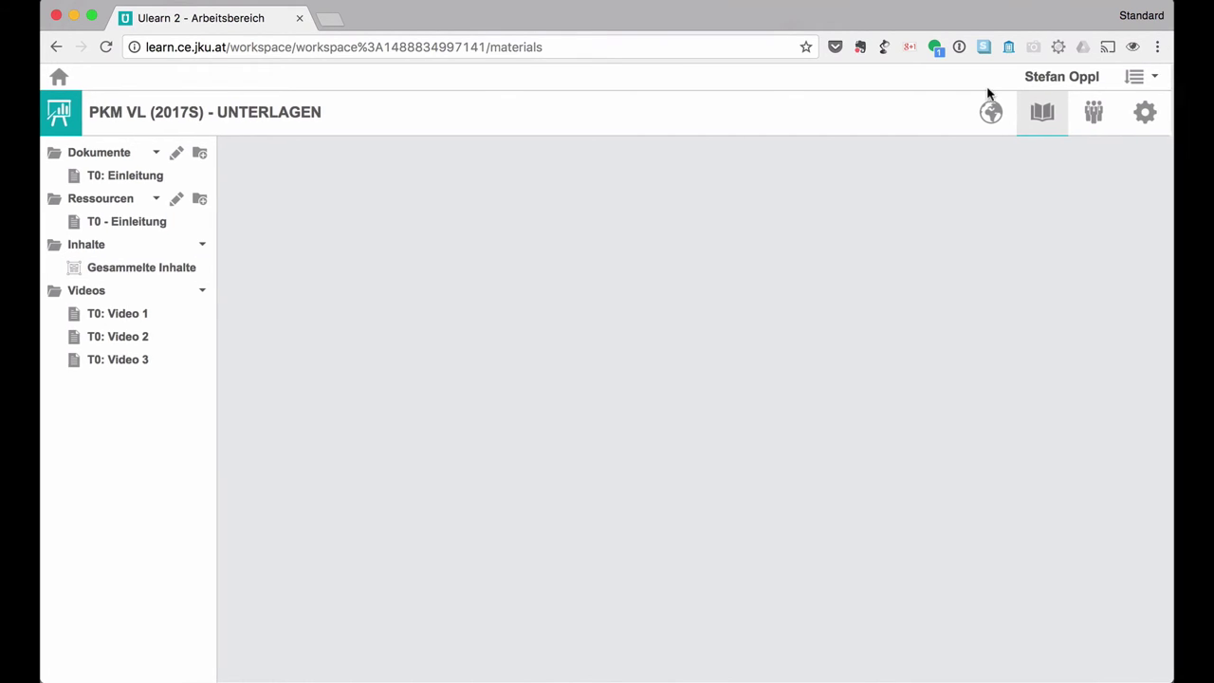
click(116, 272)
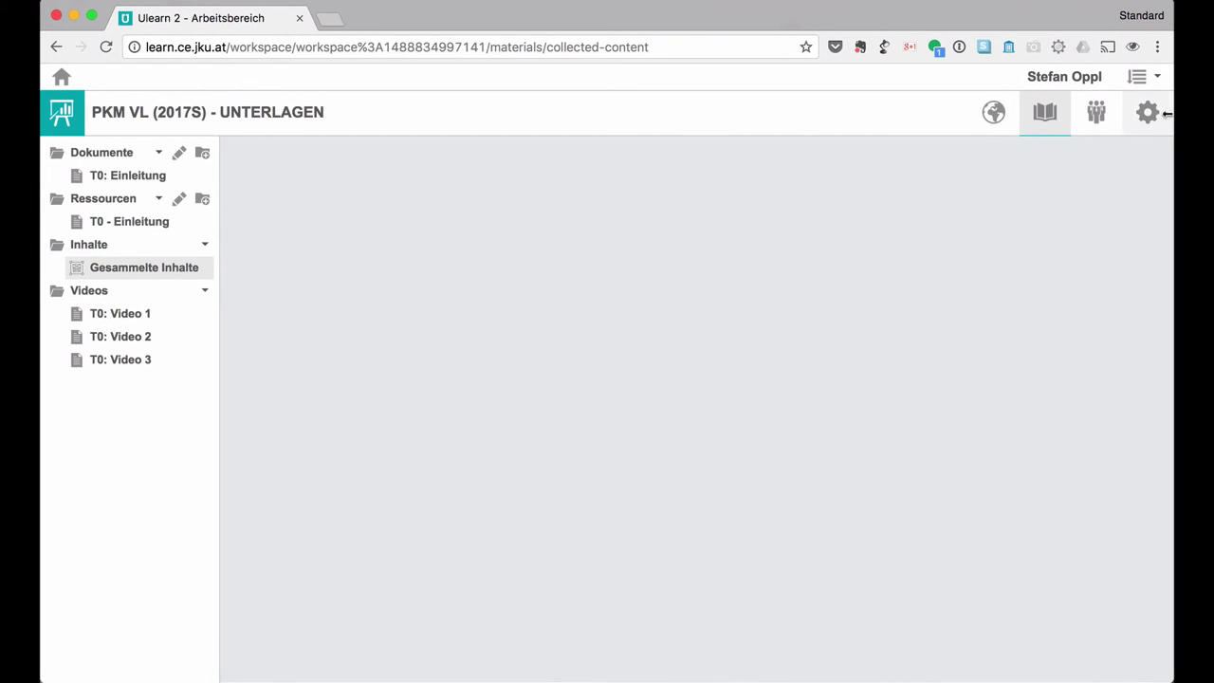
Return to the Test interaction and publish a post containing the Calendly appointment link for PKM
click(1098, 122)
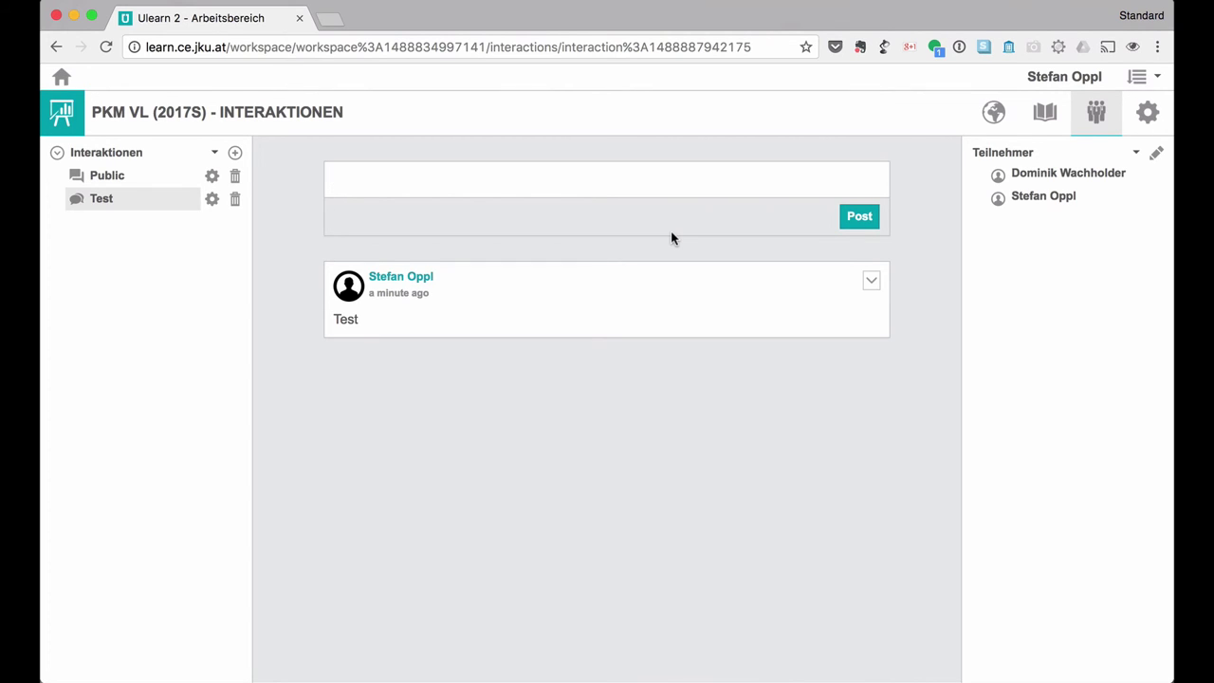
text(xcpk)
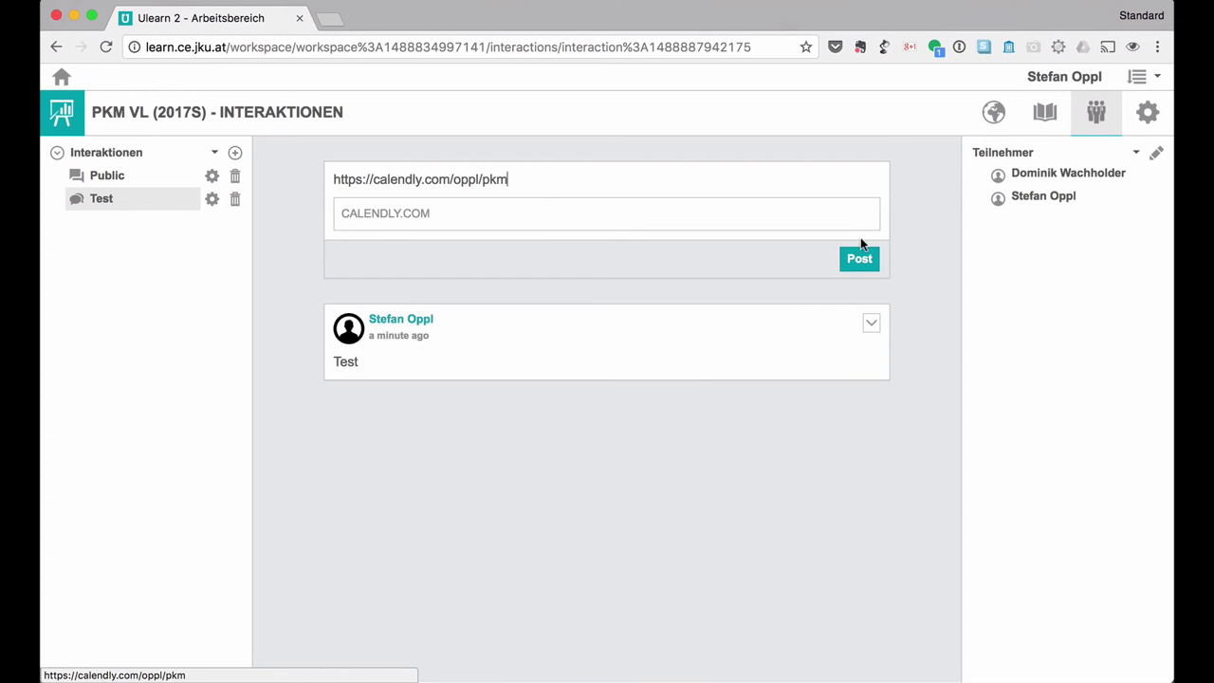
click(858, 258)
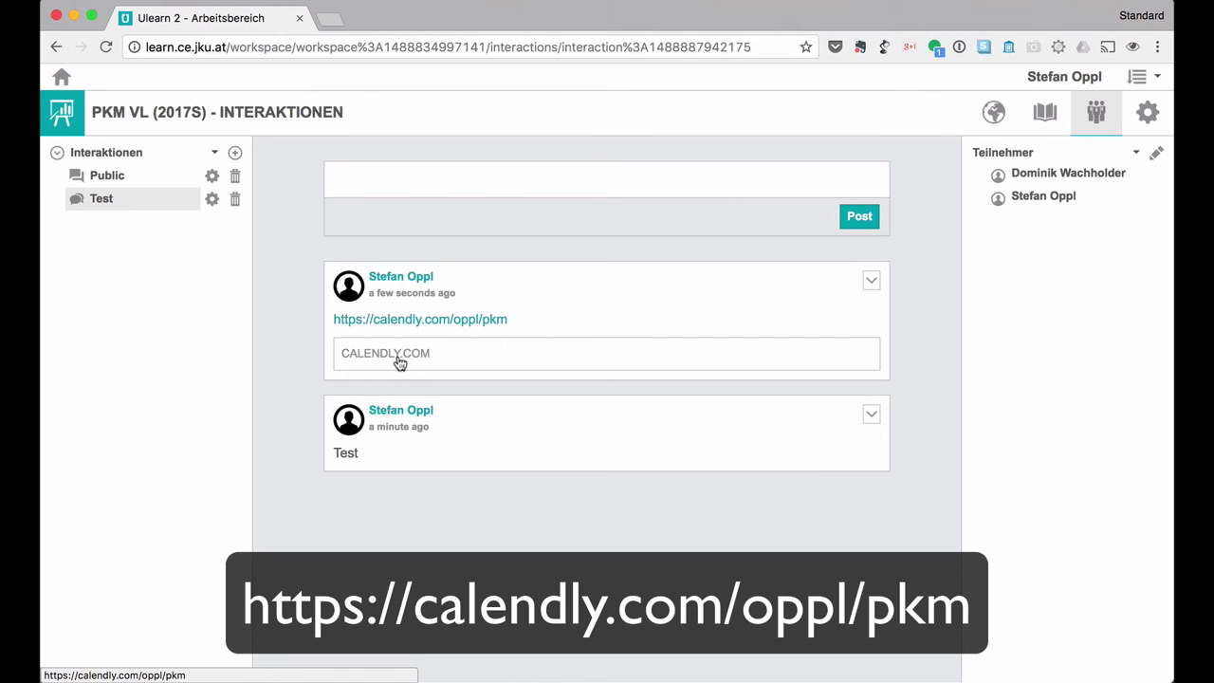
Open the posted Calendly link, check the appointment times for Tuesday, March 14, and return to the Ulearn workspace
click(397, 357)
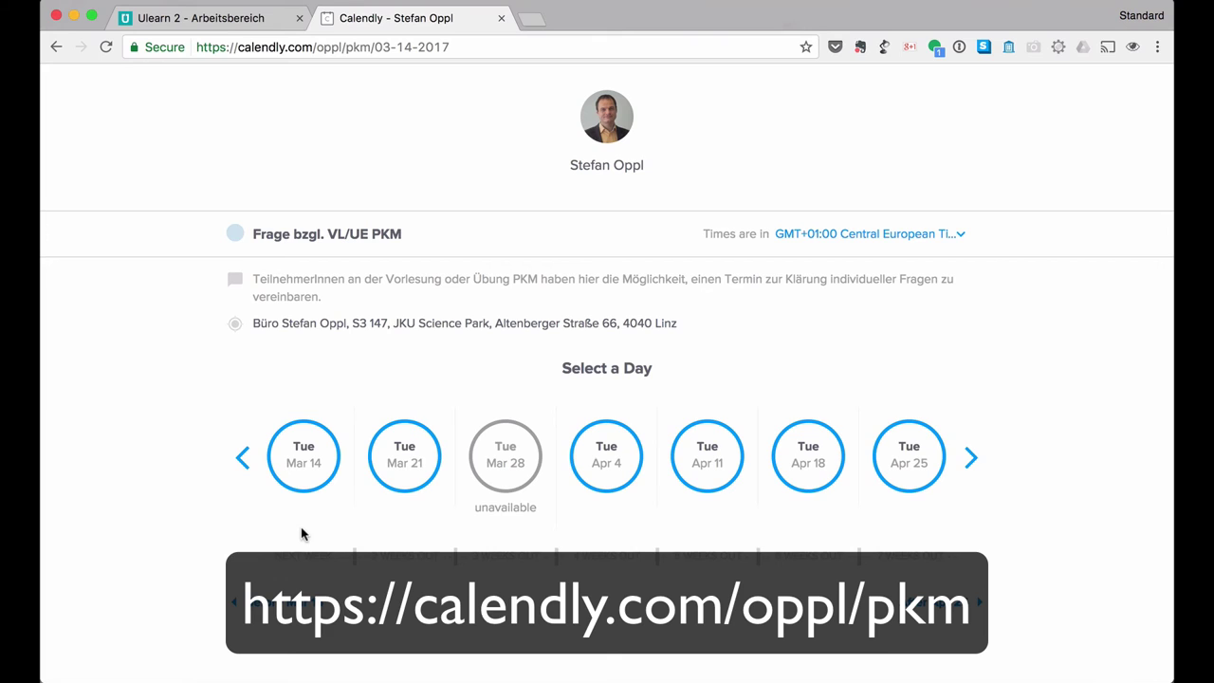
click(294, 465)
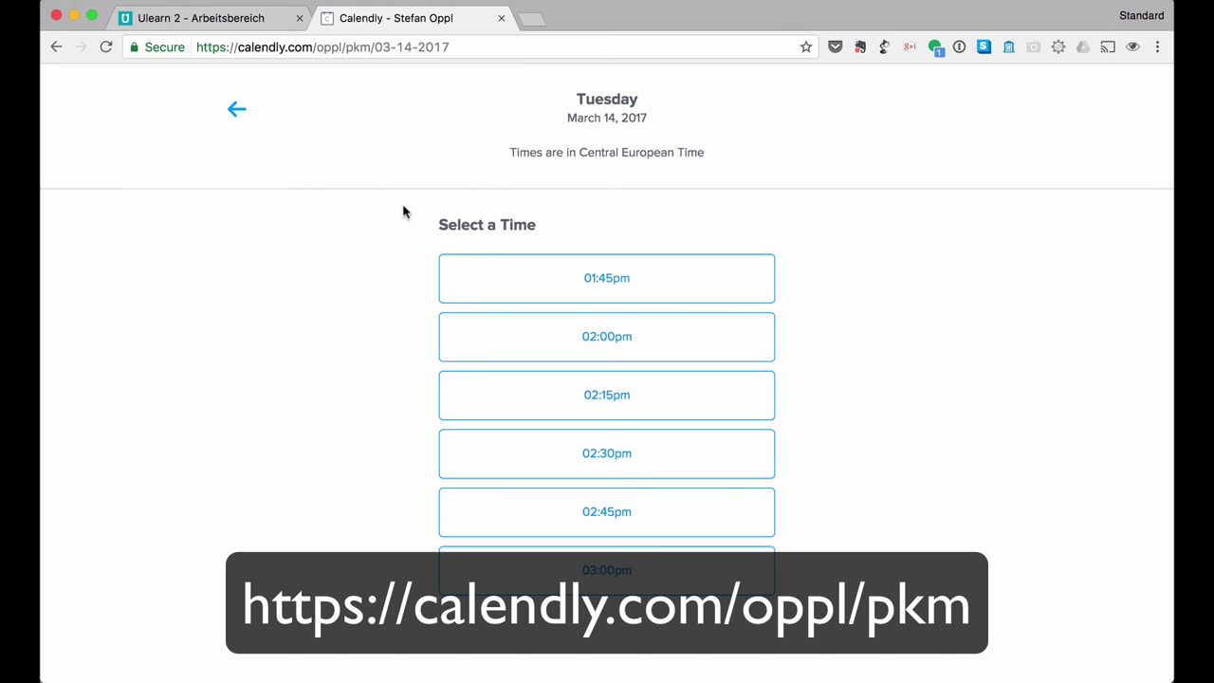
click(237, 114)
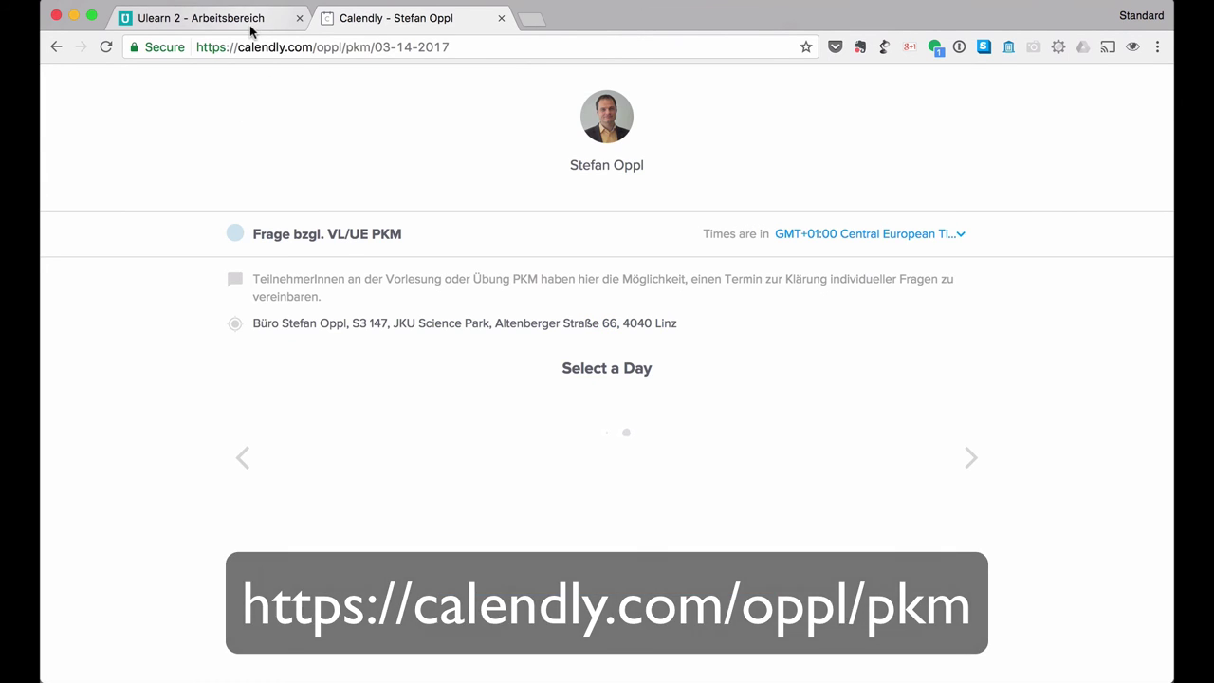
click(251, 27)
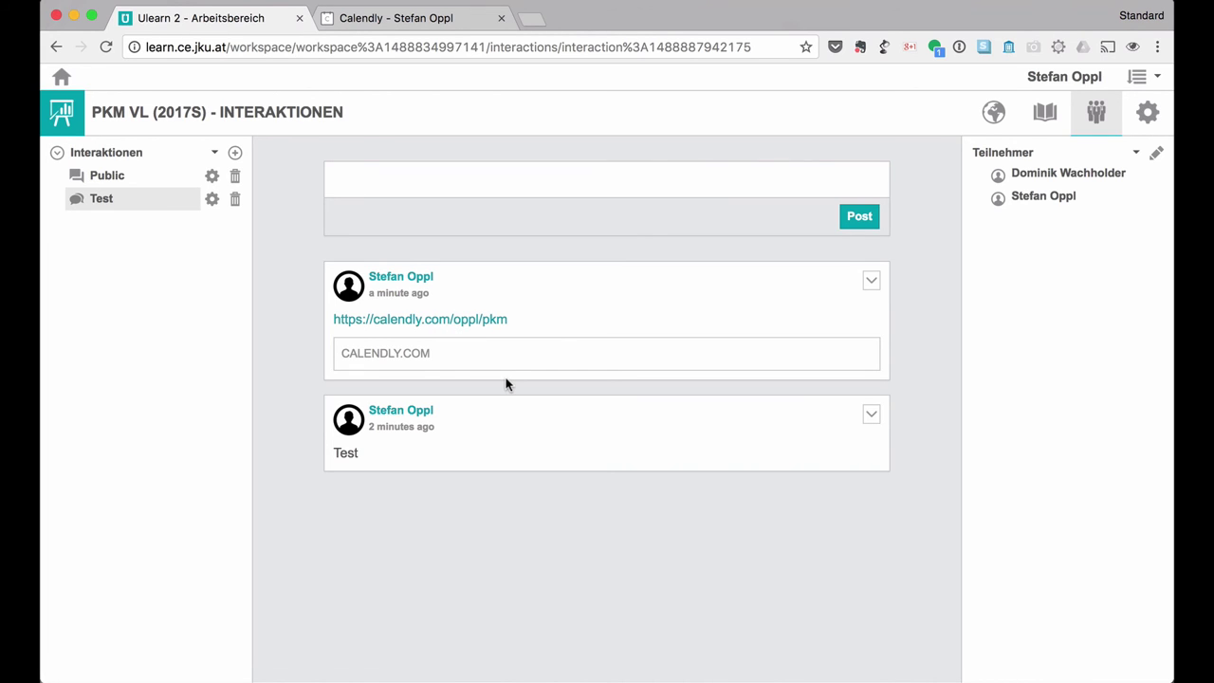
Open the document "T0: Einleitung" from the workspace's Unterlagen to view it
click(1047, 115)
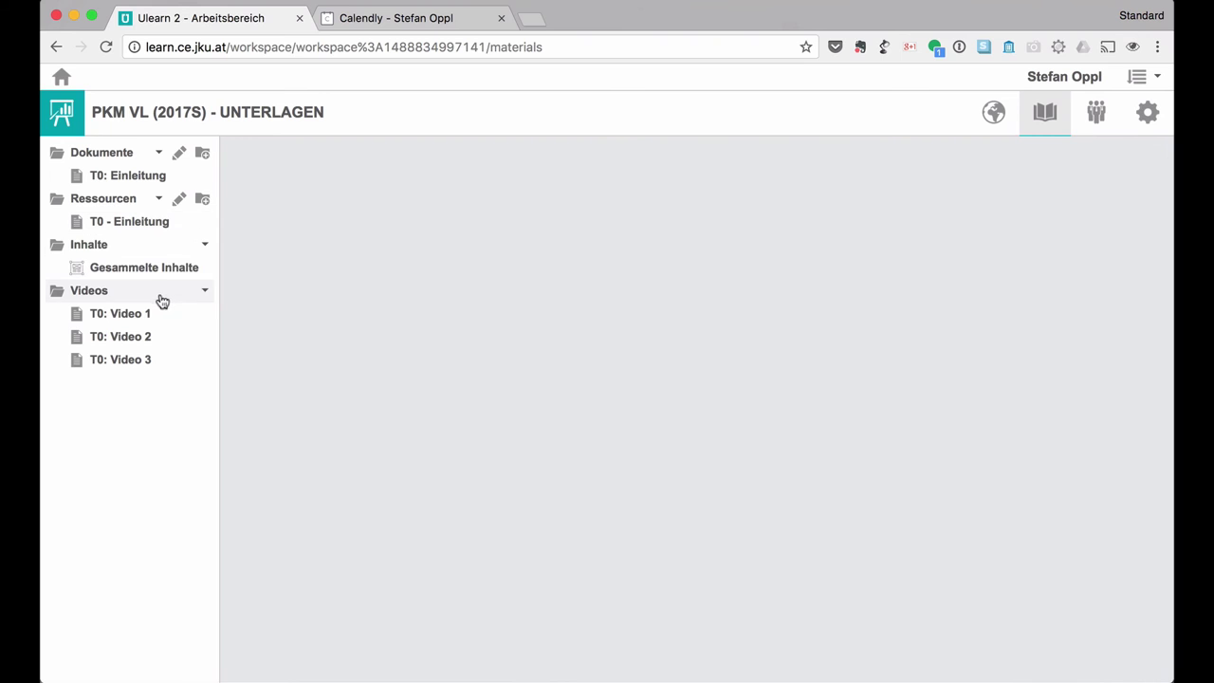
click(111, 180)
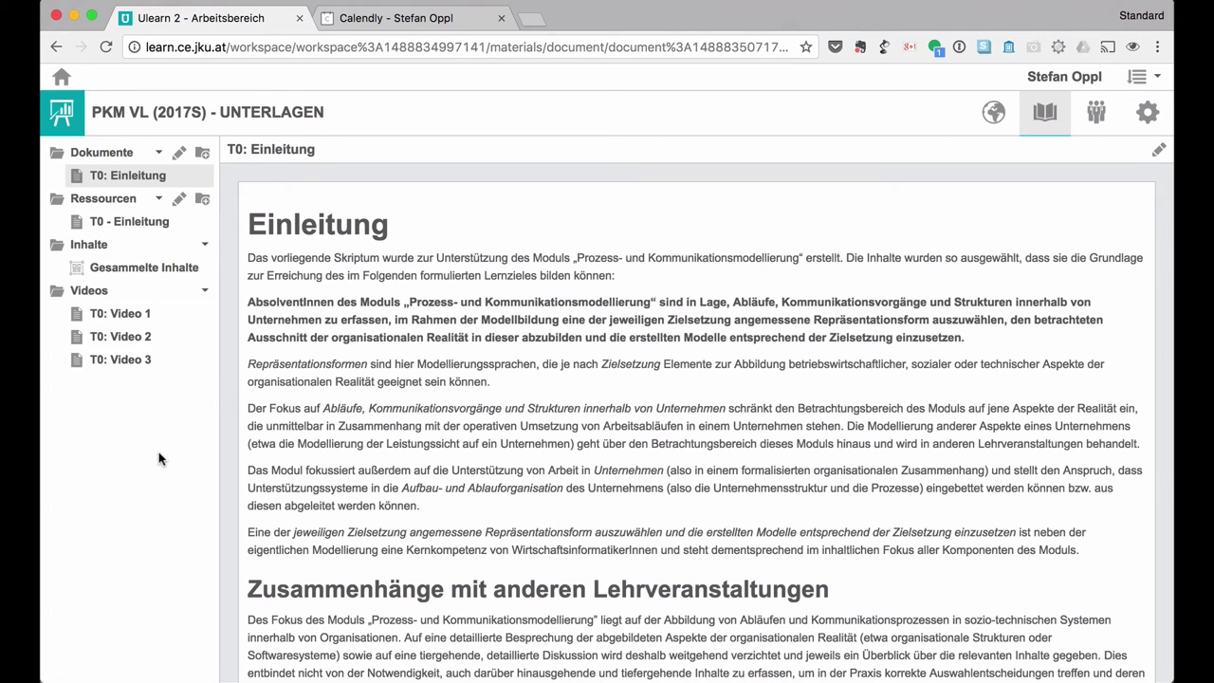
Delete the Test interaction from the workspace and confirm its removal
click(1101, 121)
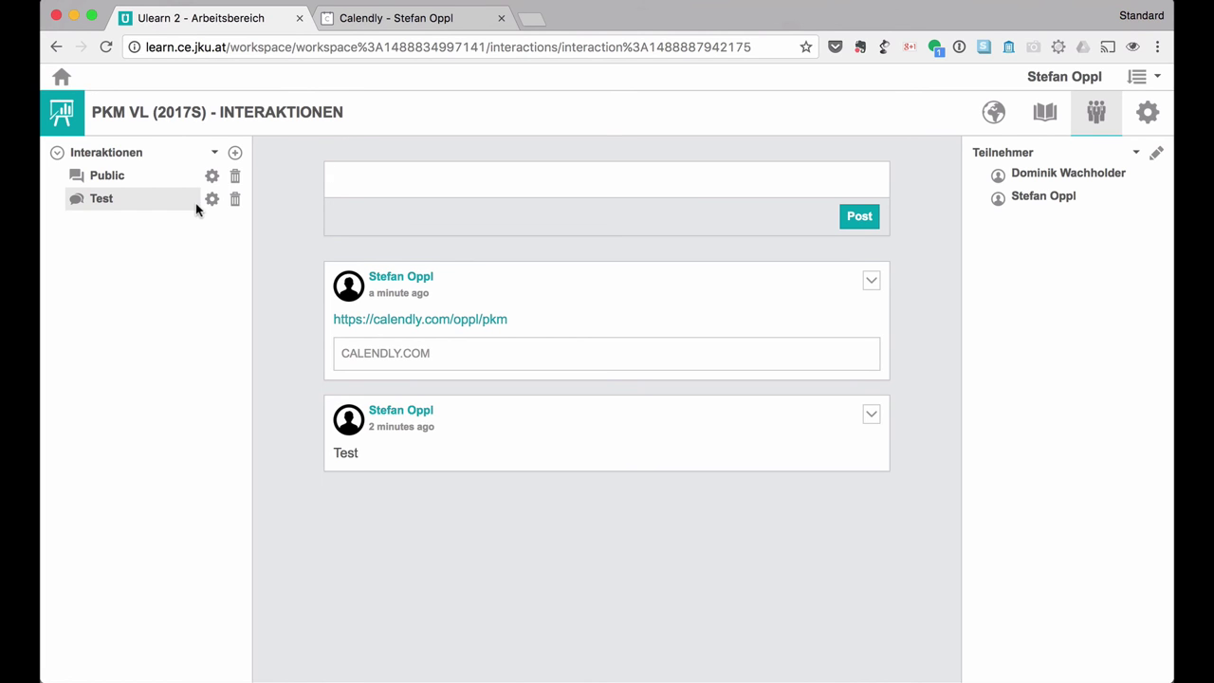
click(236, 199)
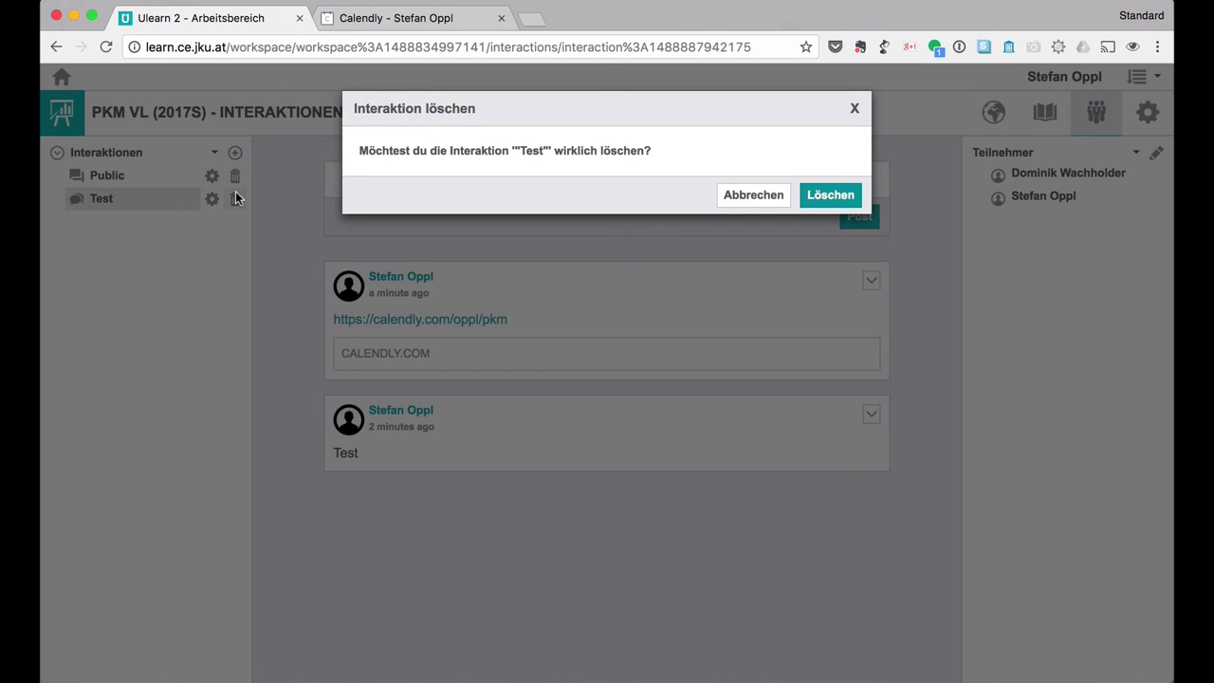
click(842, 195)
Revisit the workspace's Unterlagen overview, and open the Public interaction
click(991, 113)
click(1045, 116)
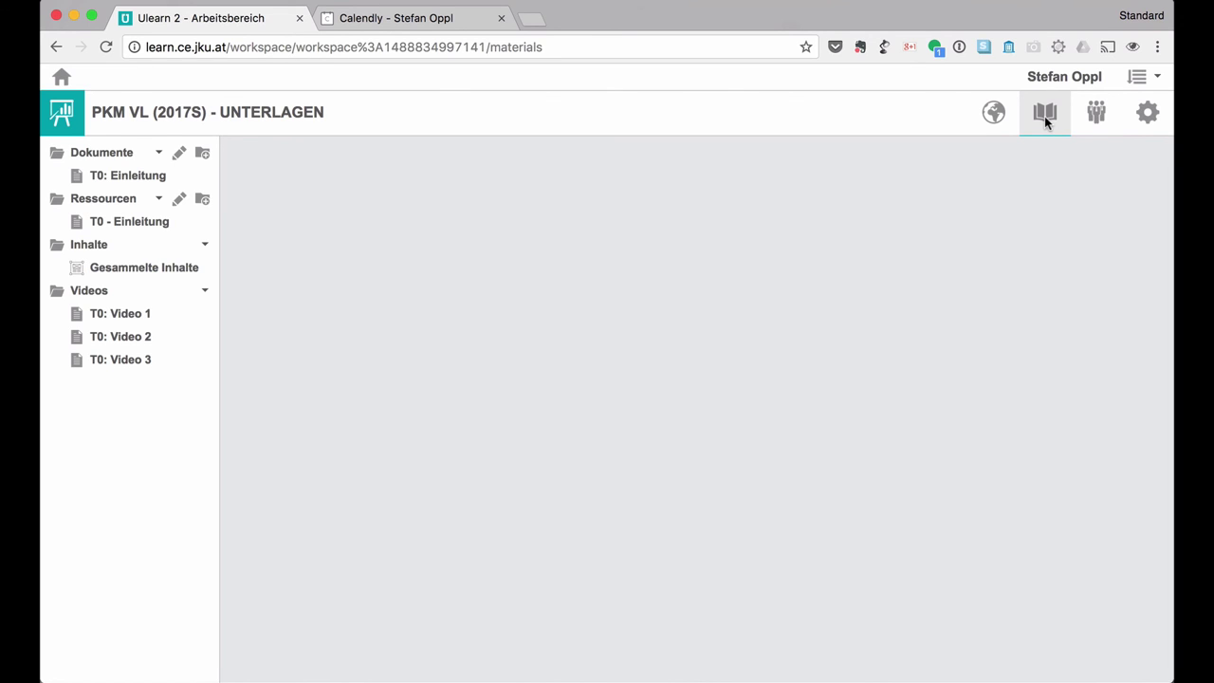
click(1108, 133)
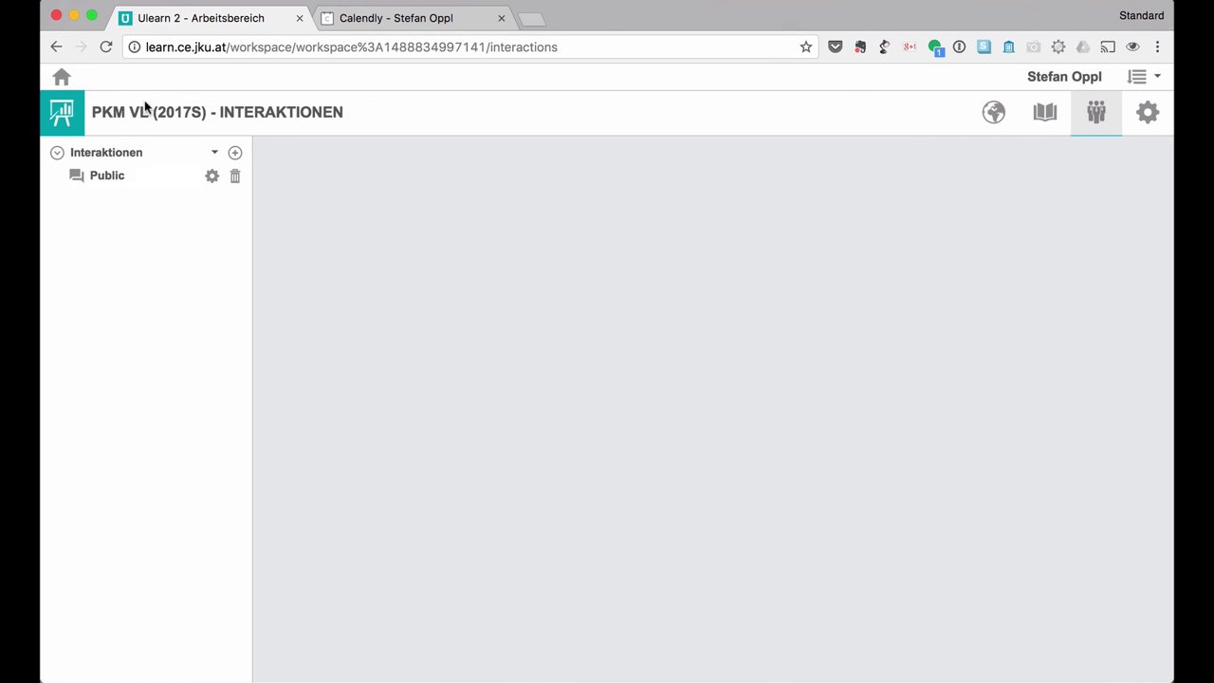
click(106, 181)
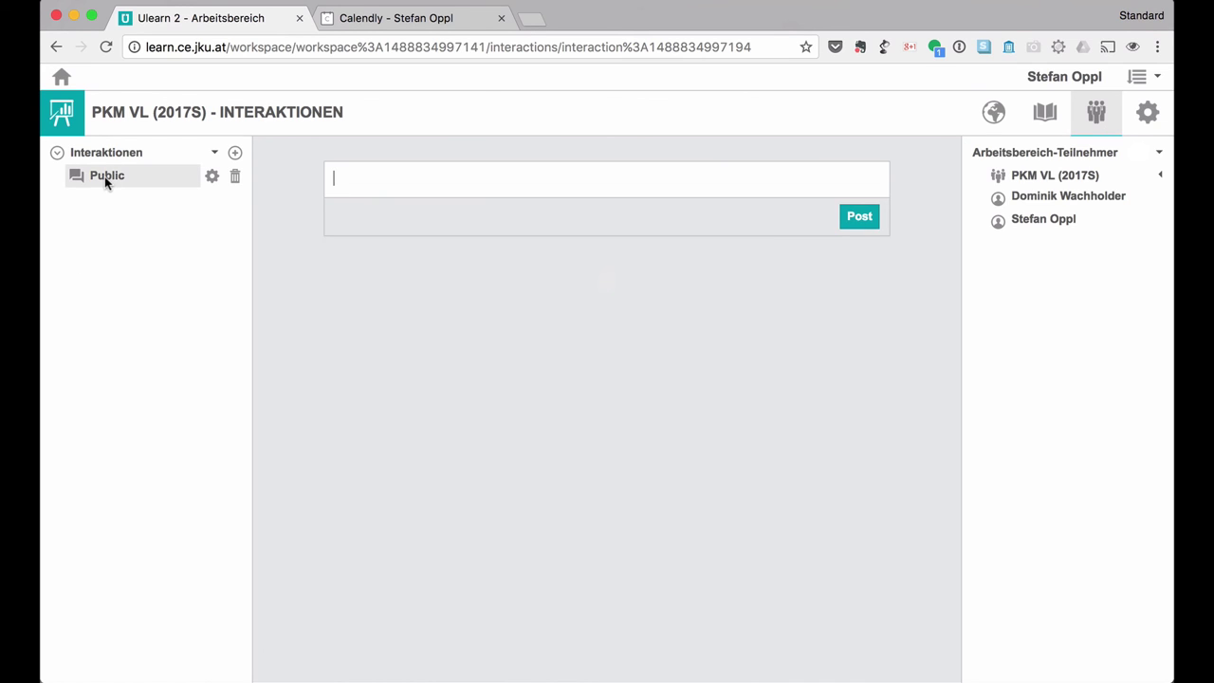